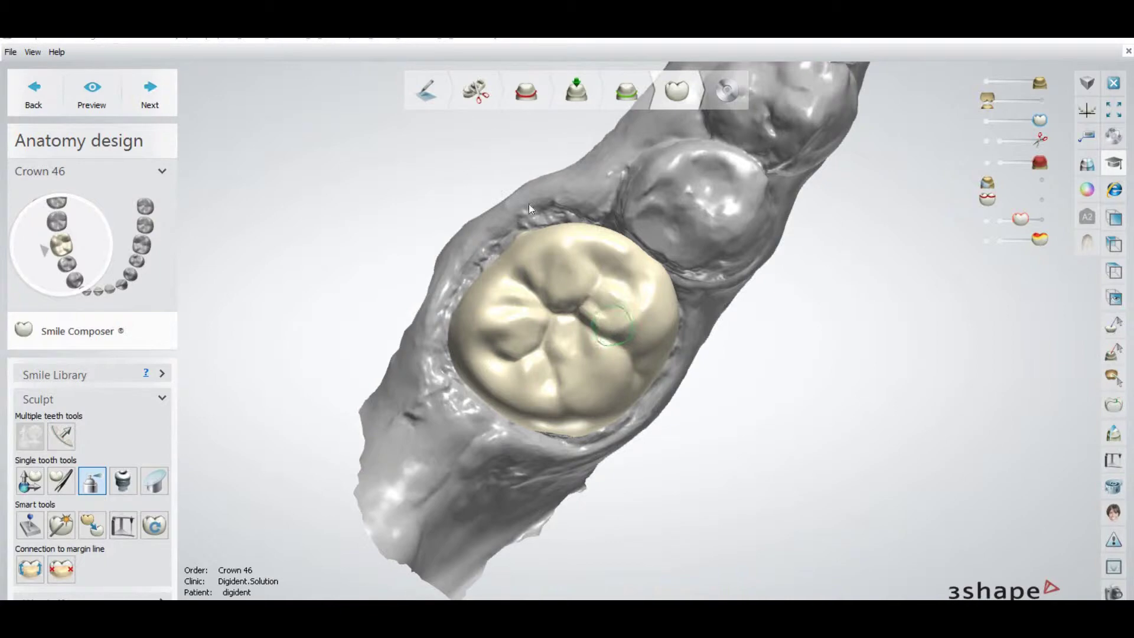
# Step: Rotate the jaw to view crown 46 from the side, then advance past anatomy design
pyautogui.moveTo(714, 286); pyautogui.dragTo(631, 269, button='right')
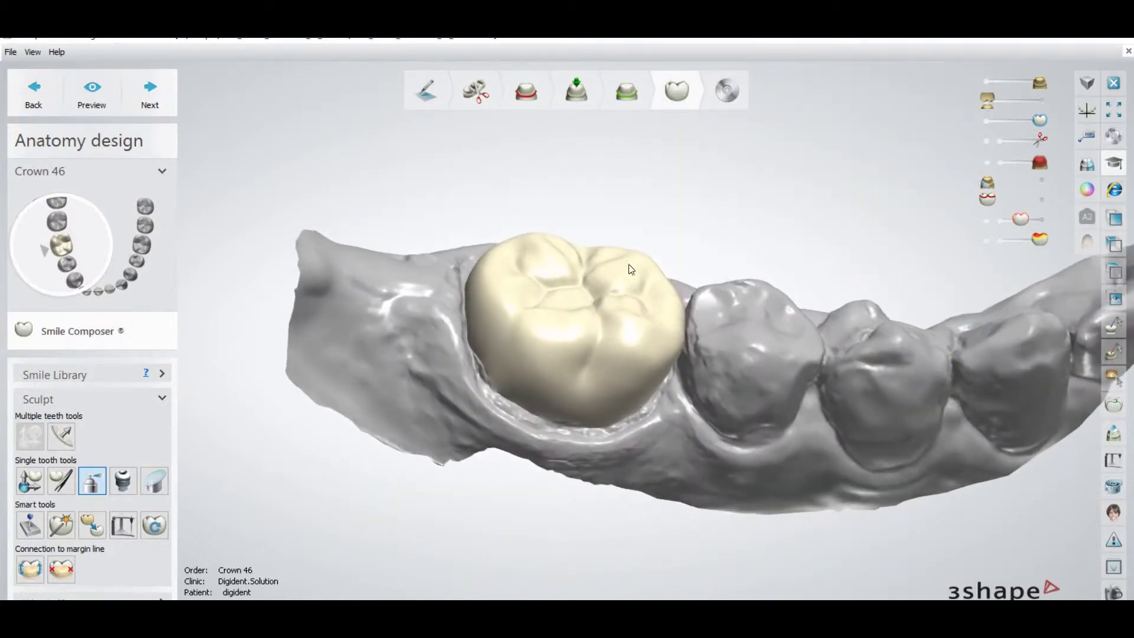
pyautogui.click(170, 101)
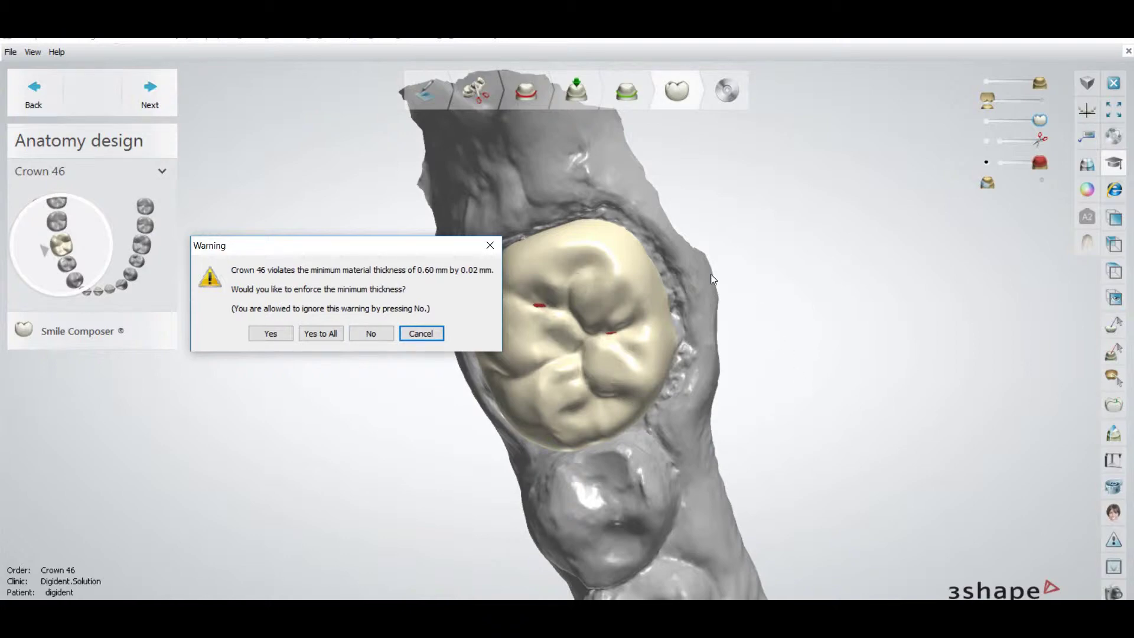
# Step: Cancel the 0.60 mm thickness warning to stay in anatomy design and rotate around crown 46
pyautogui.click(432, 335)
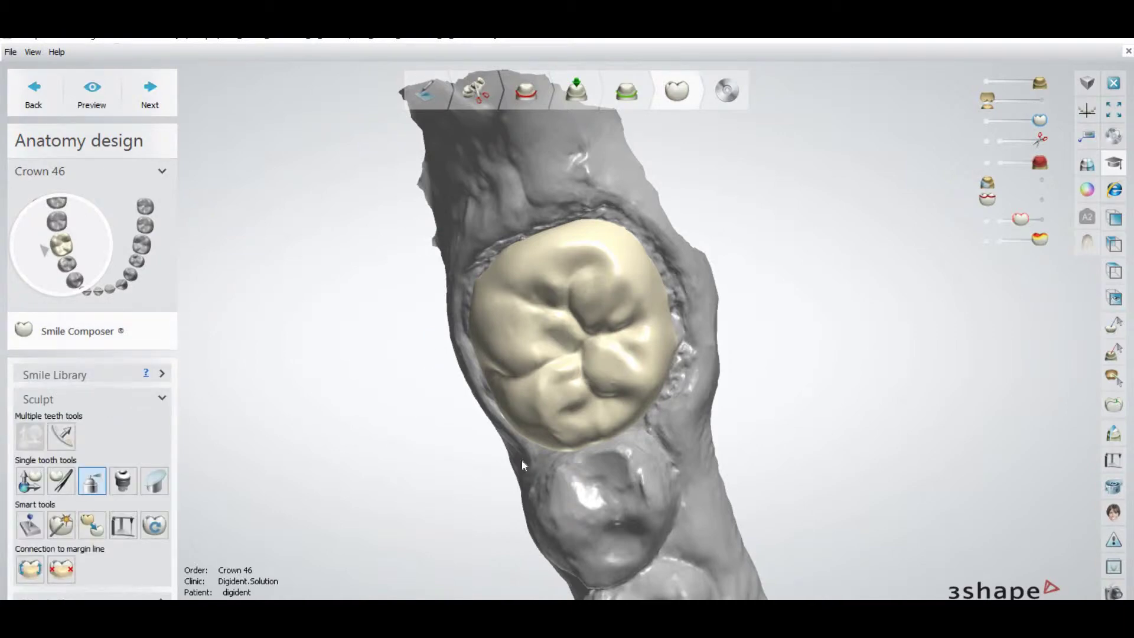
pyautogui.moveTo(718, 327); pyautogui.dragTo(811, 343, button='right')
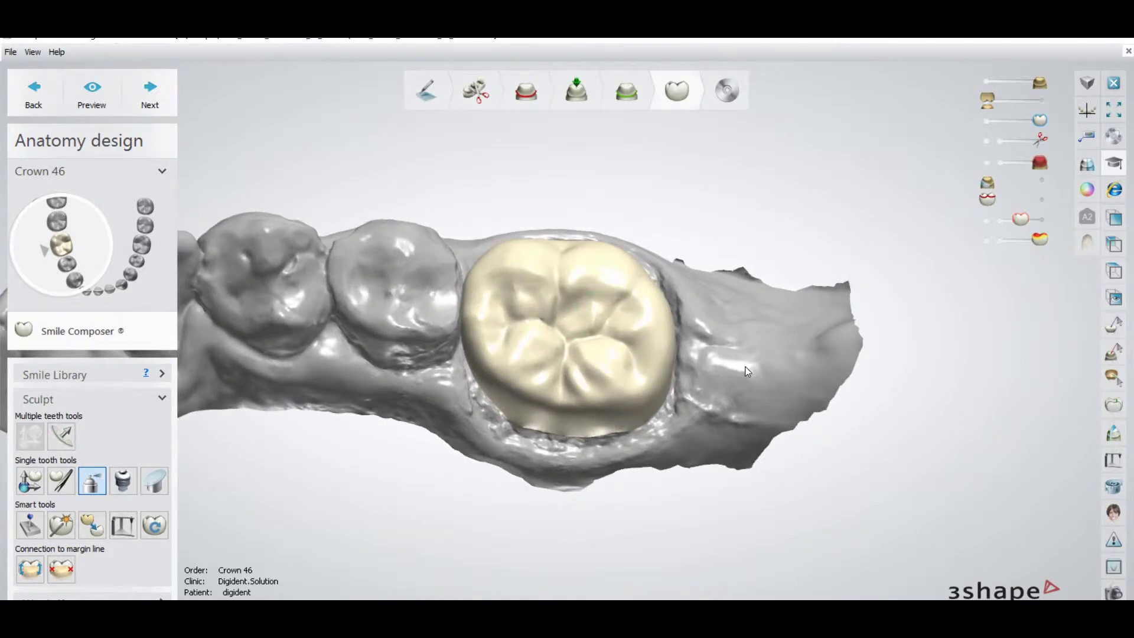
pyautogui.scroll(3, 747, 371)
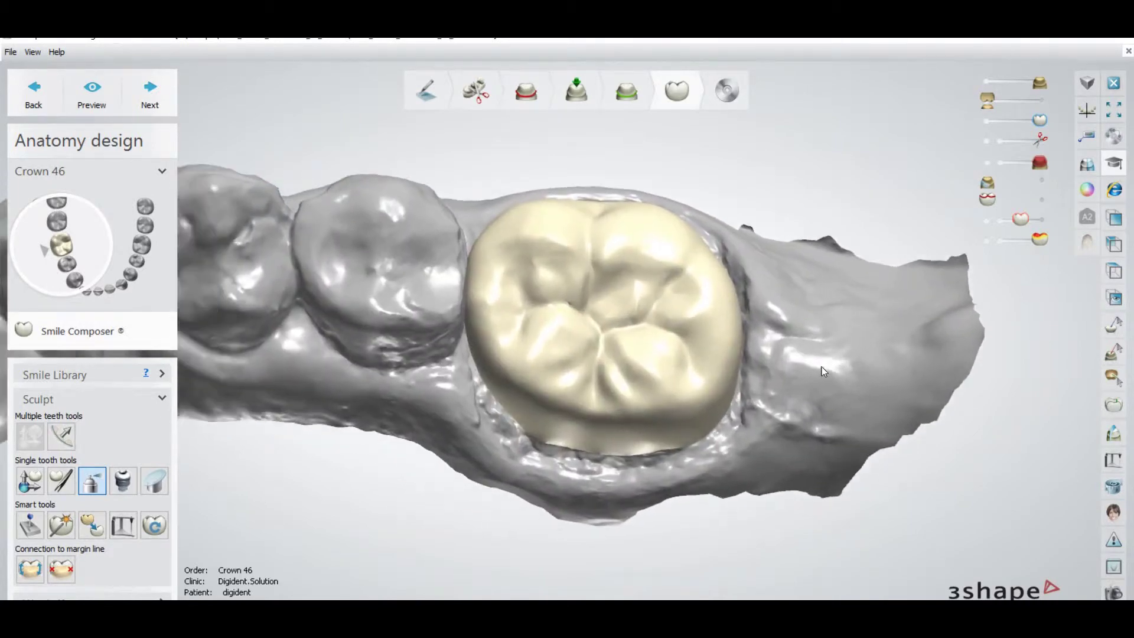
pyautogui.moveTo(819, 374); pyautogui.dragTo(827, 341, button='right')
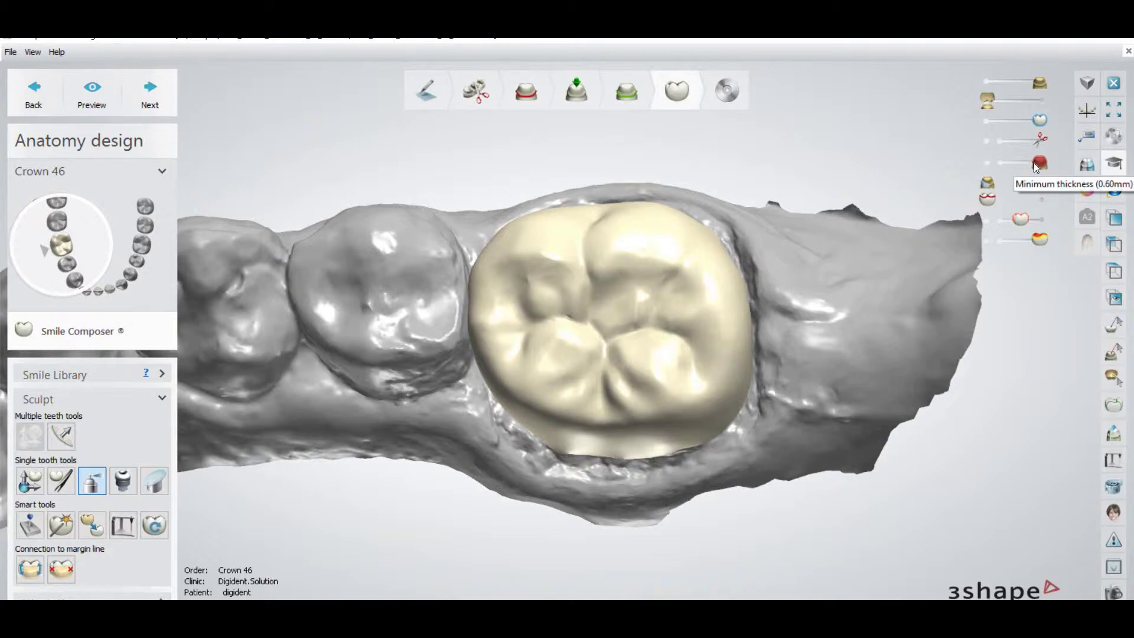
pyautogui.click(987, 163)
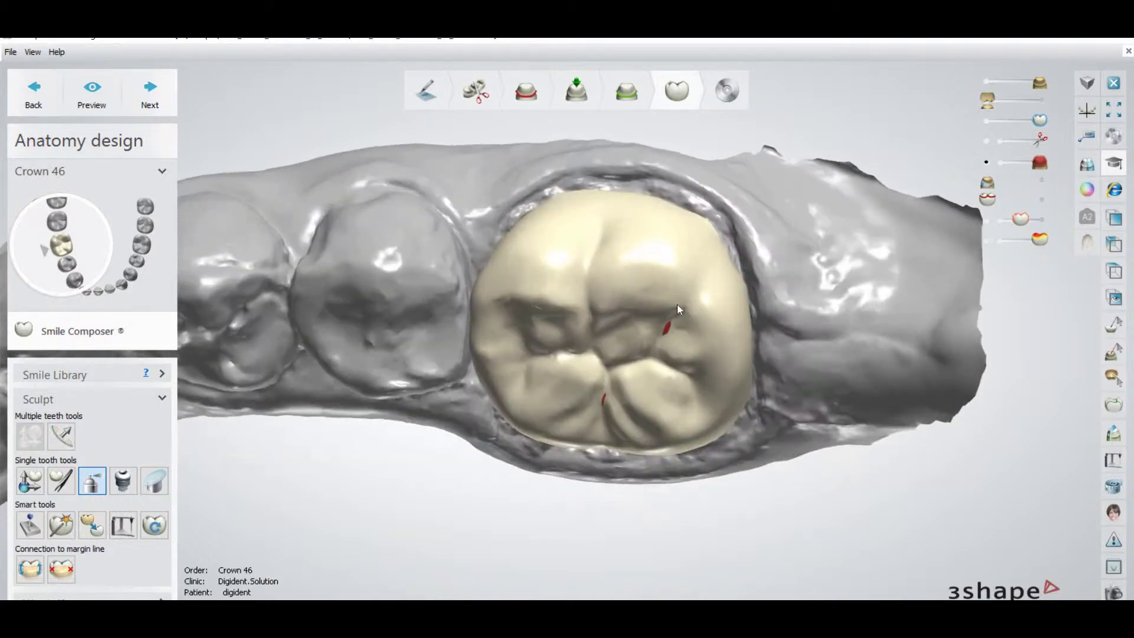
# Step: Zoom and rotate around crown 46 to inspect the red sub-0.60 mm spots on its occlusal surface
pyautogui.scroll(3, 676, 320)
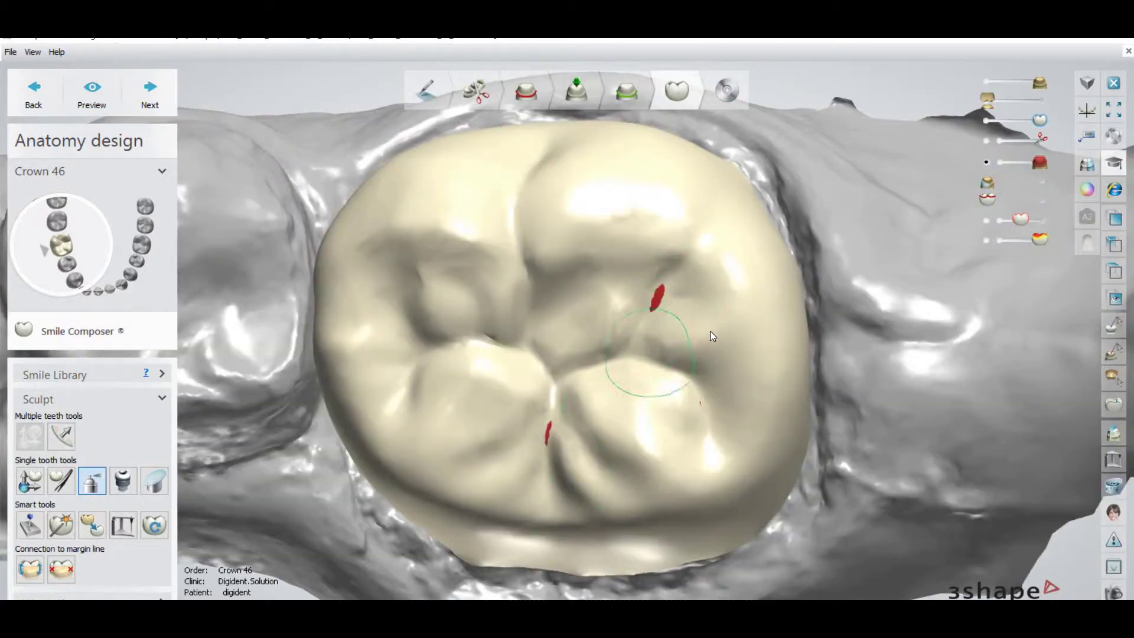
pyautogui.scroll(-3, 712, 332)
pyautogui.moveTo(753, 314); pyautogui.dragTo(720, 322, button='right')
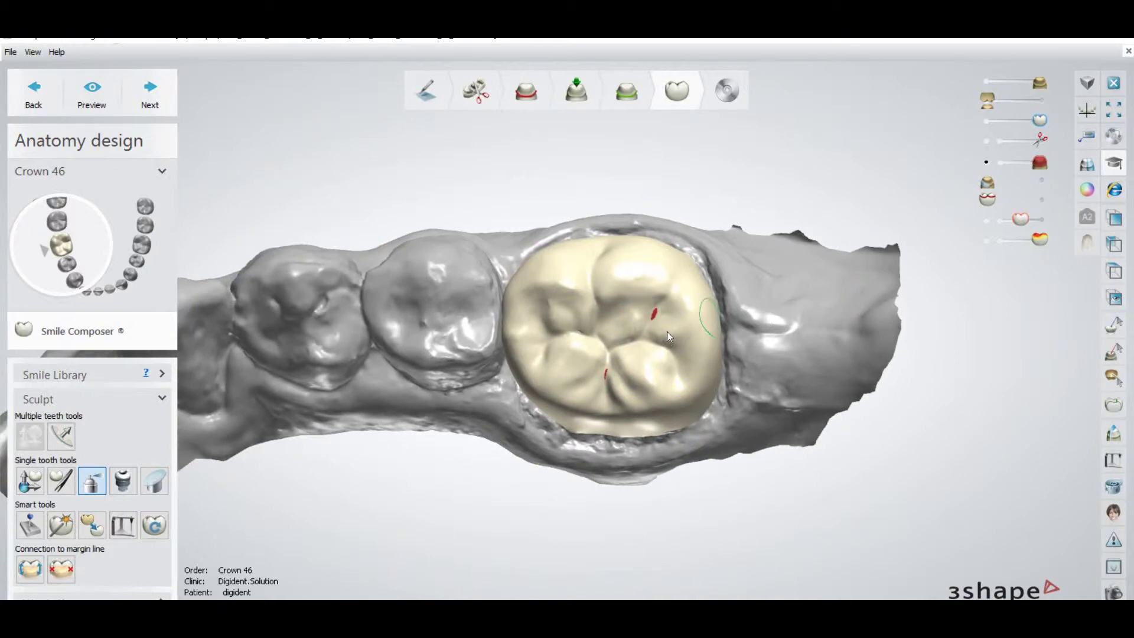
pyautogui.scroll(3, 667, 332)
pyautogui.moveTo(779, 313); pyautogui.dragTo(780, 246, button='right')
pyautogui.moveTo(777, 338); pyautogui.dragTo(778, 347, button='right')
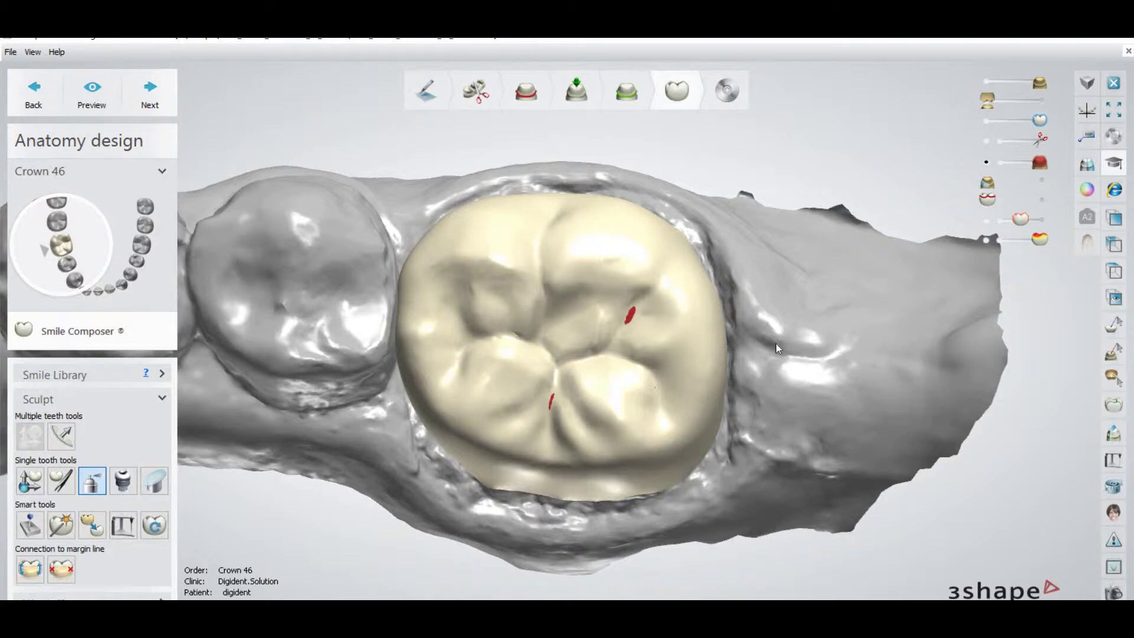
# Step: Turn on the thickness map, inspect crown 46's margin band, and lower the threshold to 0.42 mm
pyautogui.click(989, 222)
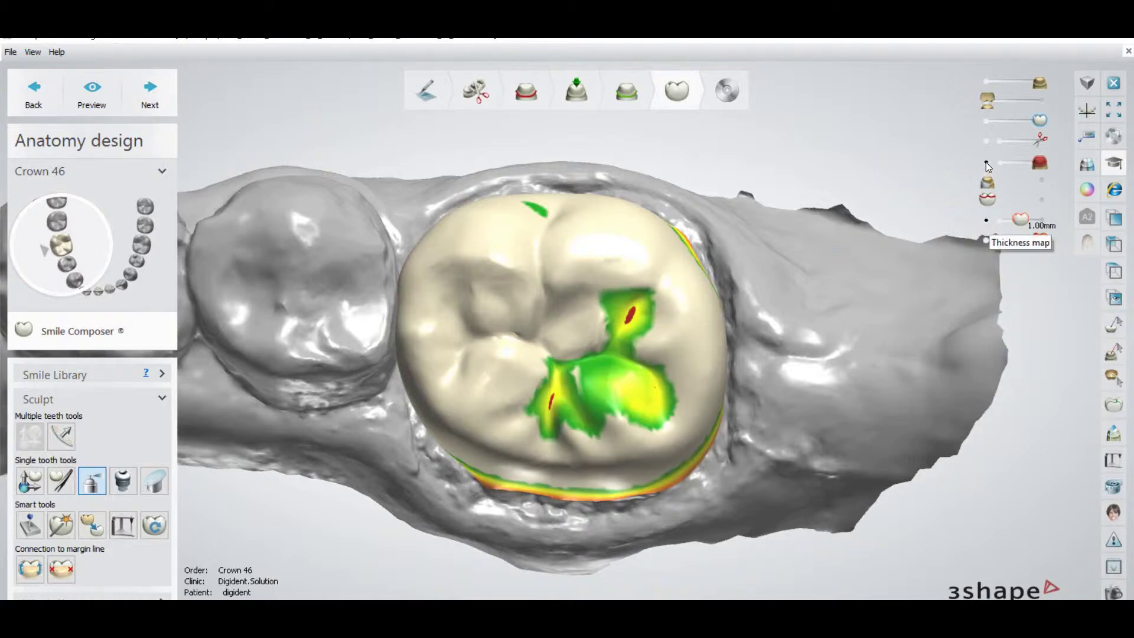
pyautogui.moveTo(709, 231); pyautogui.dragTo(923, 315, button='right')
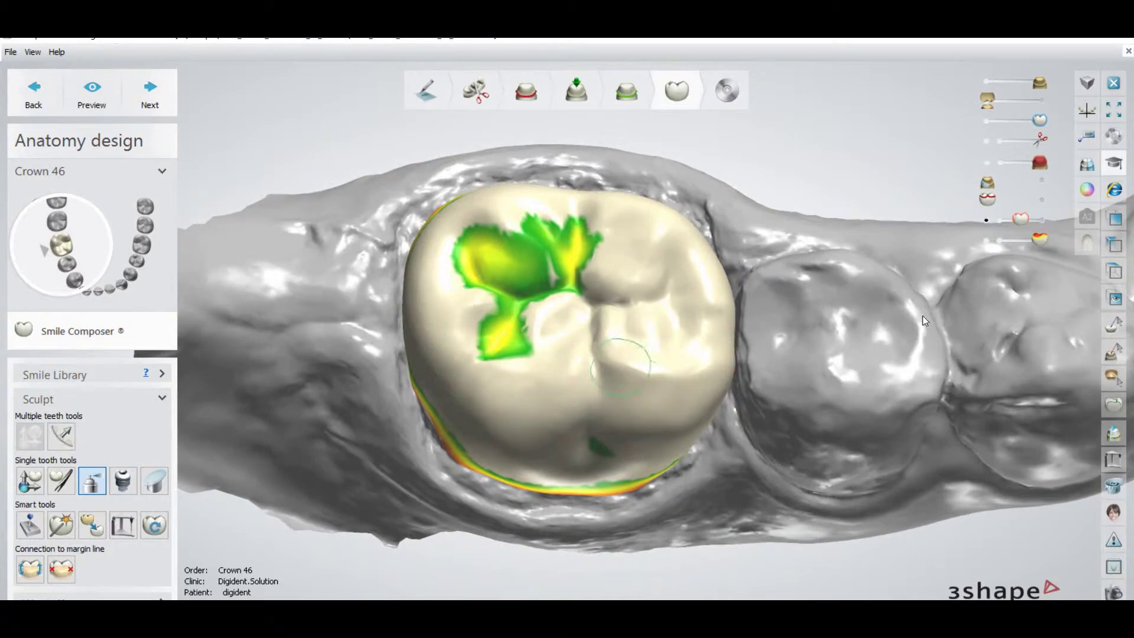
pyautogui.moveTo(792, 354)
pyautogui.mouseDown(button='right')
pyautogui.moveTo(794, 331)
pyautogui.moveTo(580, 337)
pyautogui.moveTo(626, 402)
pyautogui.moveTo(721, 340)
pyautogui.moveTo(744, 354)
pyautogui.moveTo(739, 398)
pyautogui.moveTo(832, 361)
pyautogui.moveTo(809, 354)
pyautogui.mouseUp(button='right')
pyautogui.scroll(5, 791, 331)
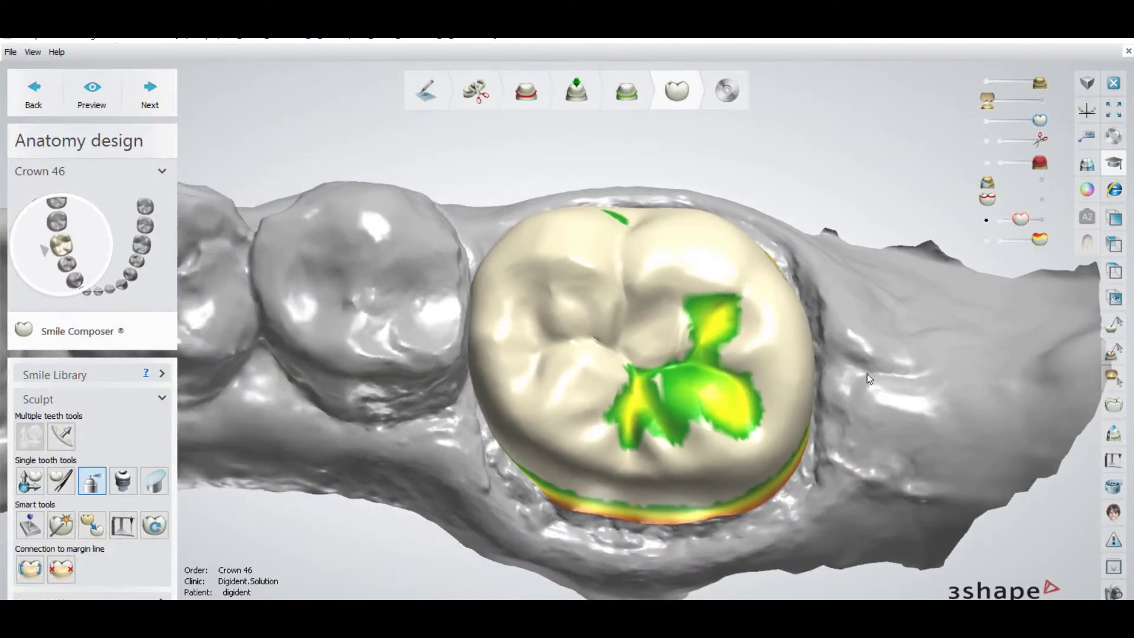
pyautogui.moveTo(868, 378); pyautogui.dragTo(1018, 228, button='right')
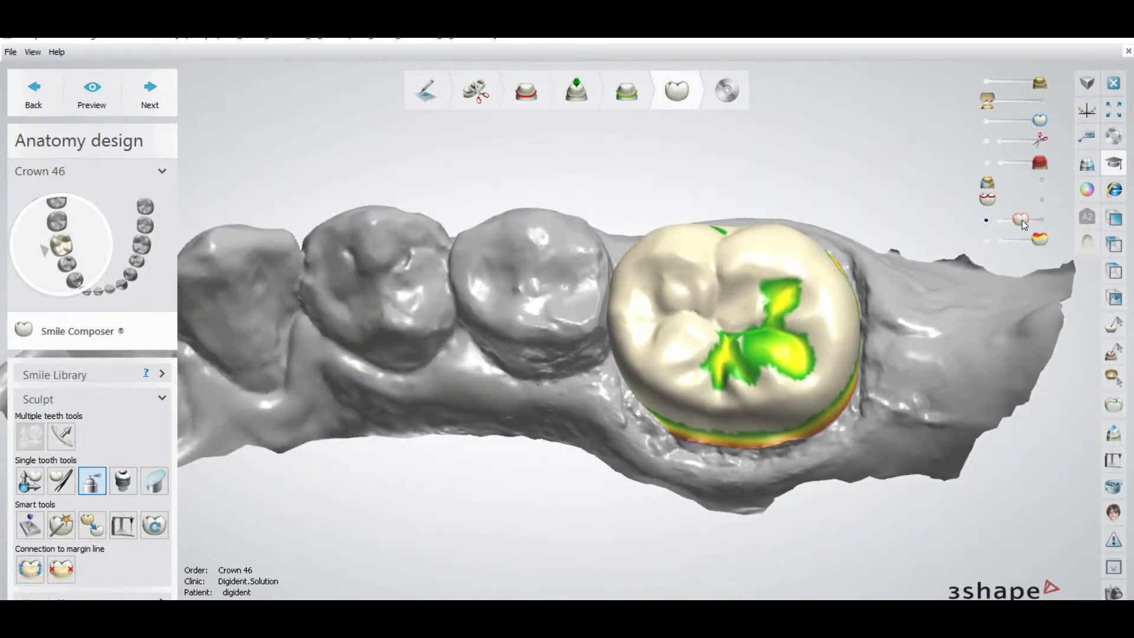
pyautogui.click(1022, 220)
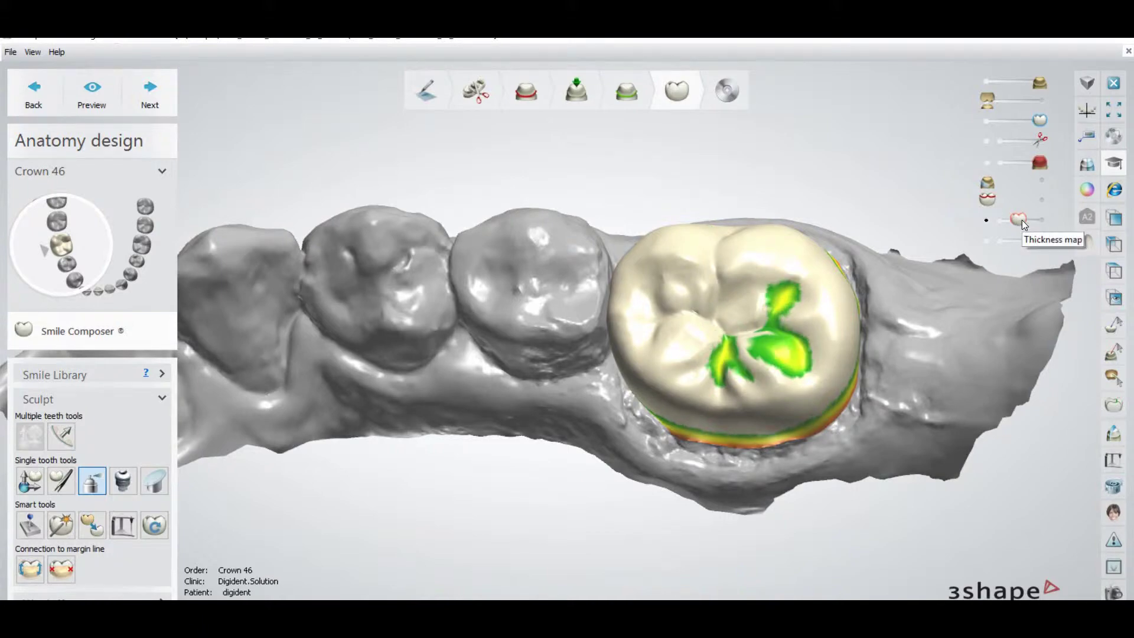
pyautogui.moveTo(1019, 219)
pyautogui.mouseDown()
pyautogui.moveTo(997, 219)
pyautogui.moveTo(1053, 226)
pyautogui.moveTo(1013, 217)
pyautogui.mouseUp()
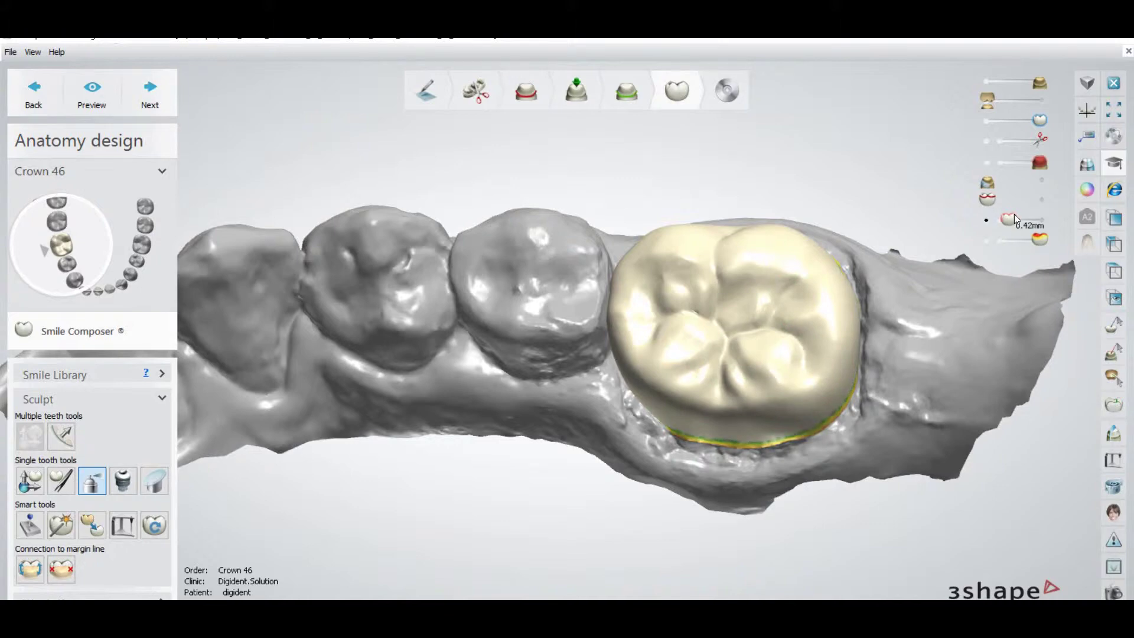
# Step: Raise the thickness map threshold to 0.52 mm and view crown 46 from straight above
pyautogui.moveTo(1015, 216); pyautogui.dragTo(1016, 218)
pyautogui.scroll(1, 869, 381)
pyautogui.scroll(2, 881, 388)
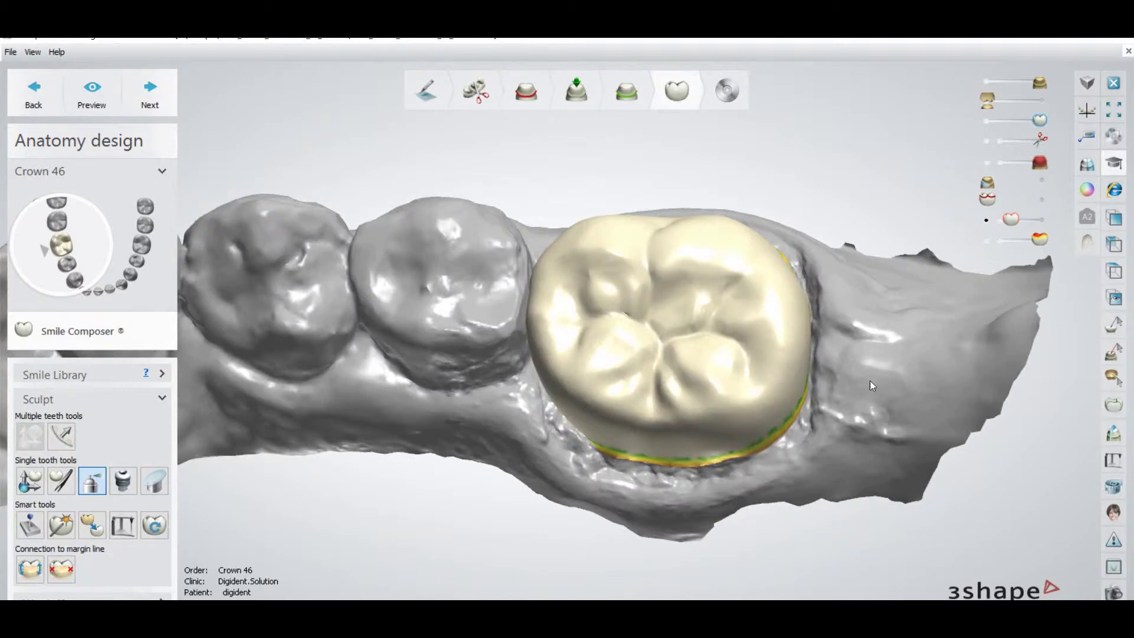
pyautogui.moveTo(830, 389); pyautogui.dragTo(851, 364, button='right')
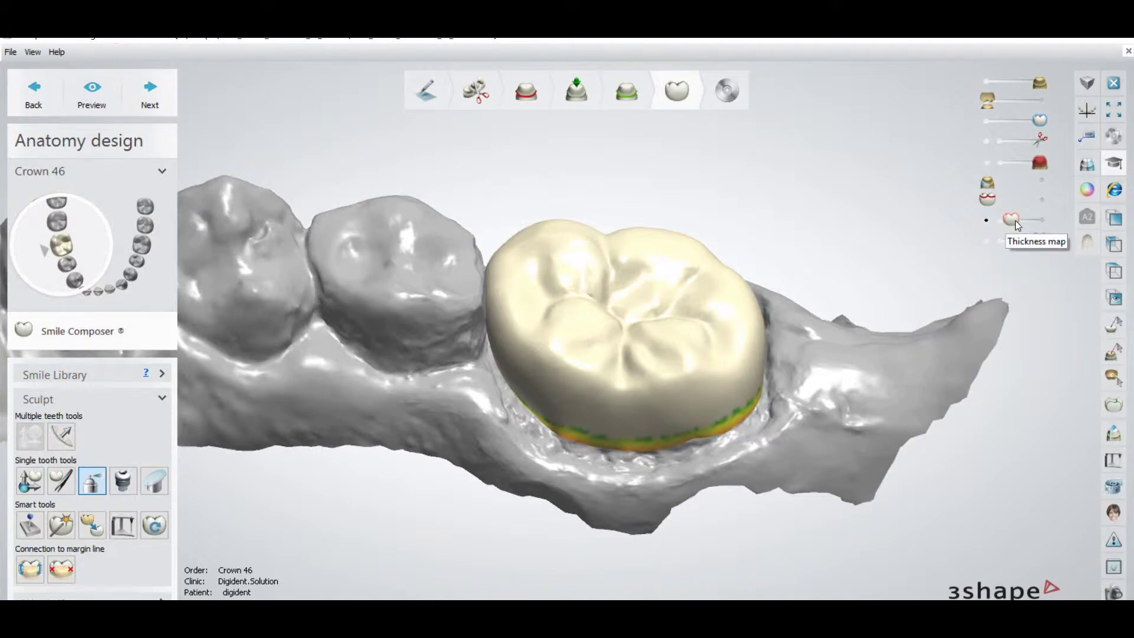
pyautogui.moveTo(1016, 221)
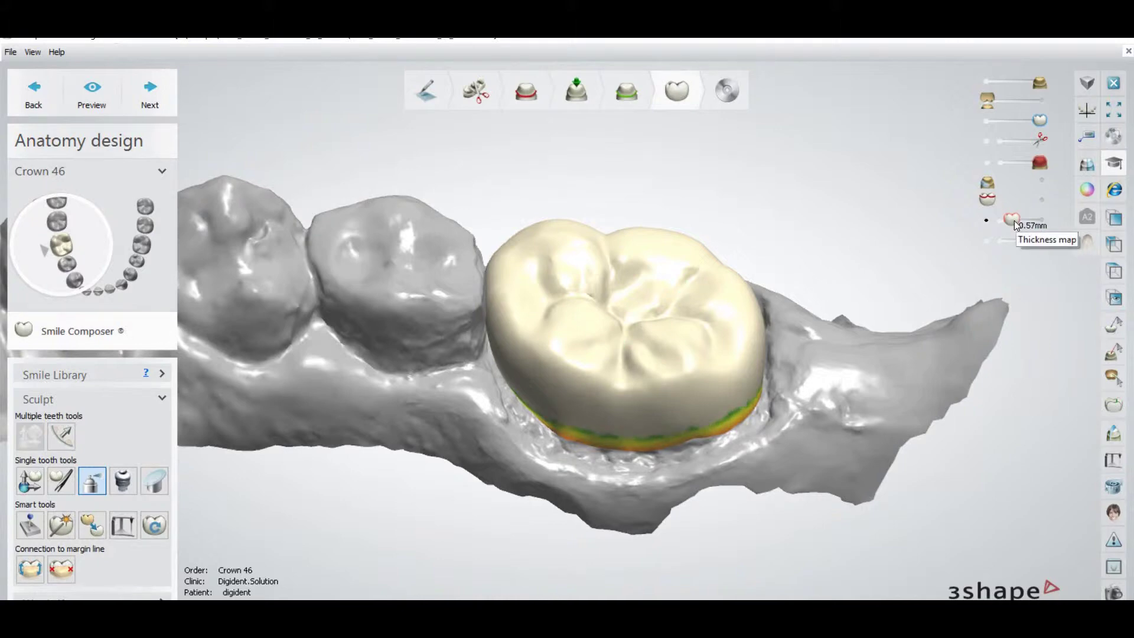
pyautogui.moveTo(862, 391); pyautogui.dragTo(857, 283, button='right')
# Step: Hide the jaw scan to view crown 46 alone, restore it, and switch the thickness map off
pyautogui.click(986, 81)
pyautogui.moveTo(863, 227); pyautogui.dragTo(986, 100, button='right')
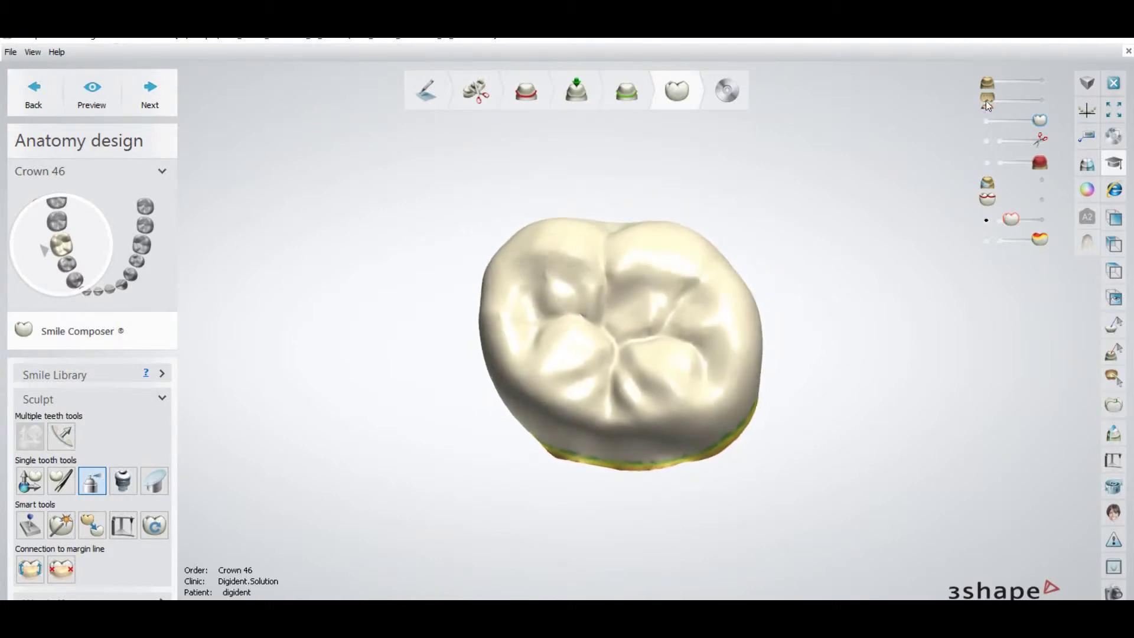
pyautogui.click(1043, 84)
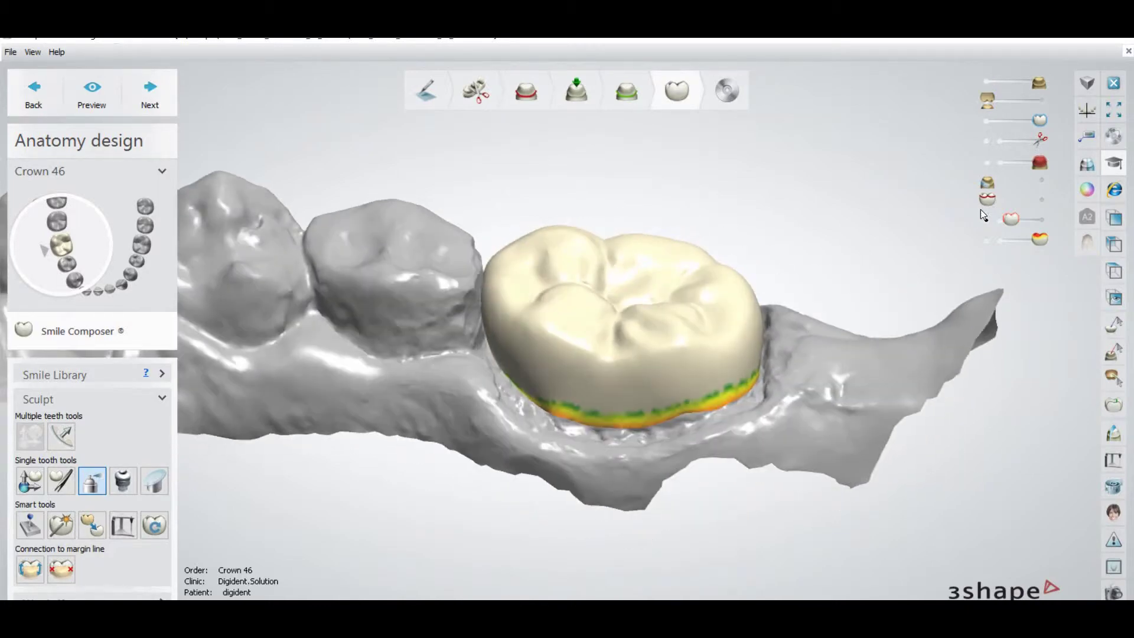
pyautogui.moveTo(980, 209); pyautogui.dragTo(978, 231, button='right')
pyautogui.click(986, 221)
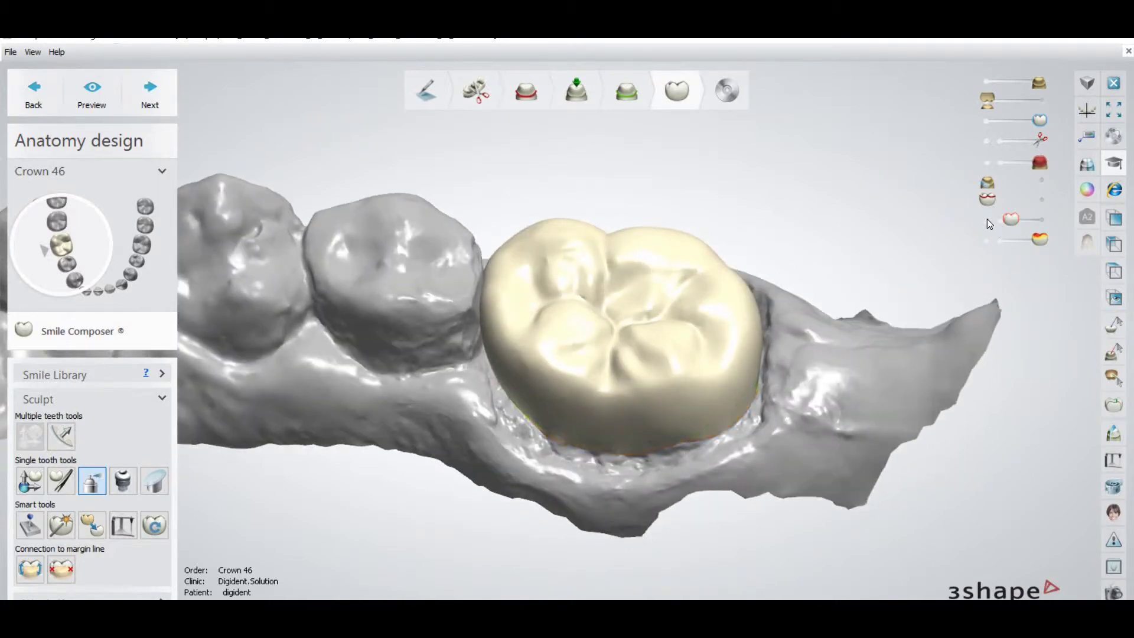